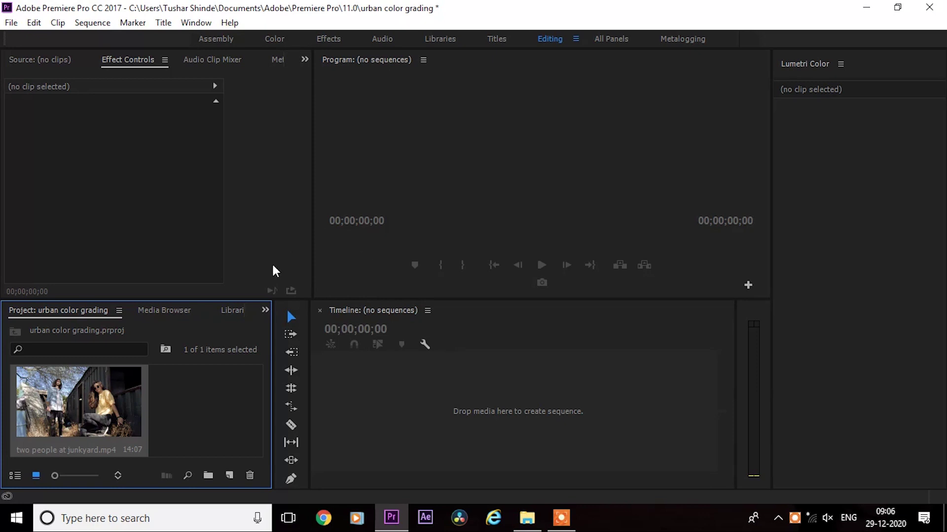
Save the 'urban color grading' project containing the imported junkyard clip.
key("ctrl+s")
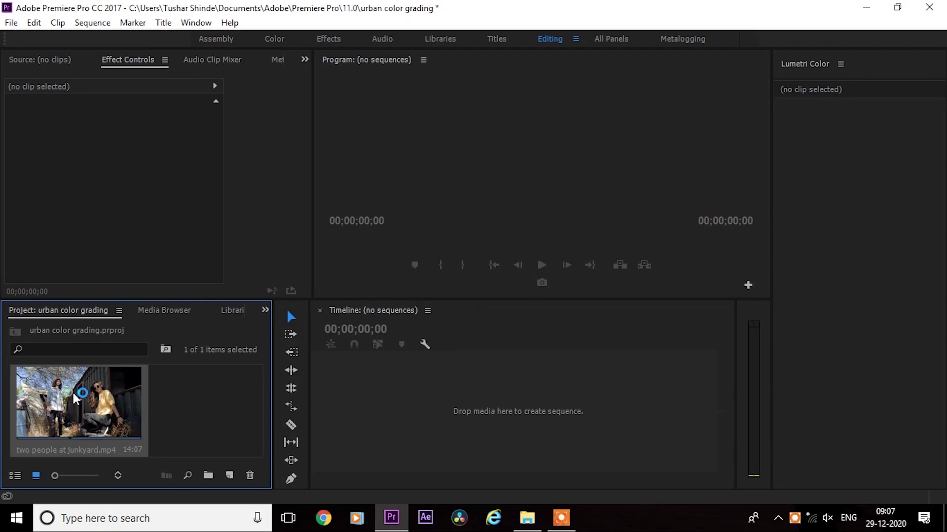
Create the 'two people at junkyard' sequence from the clip and scrub ahead to preview it.
left_click_drag(87, 398, 363, 386)
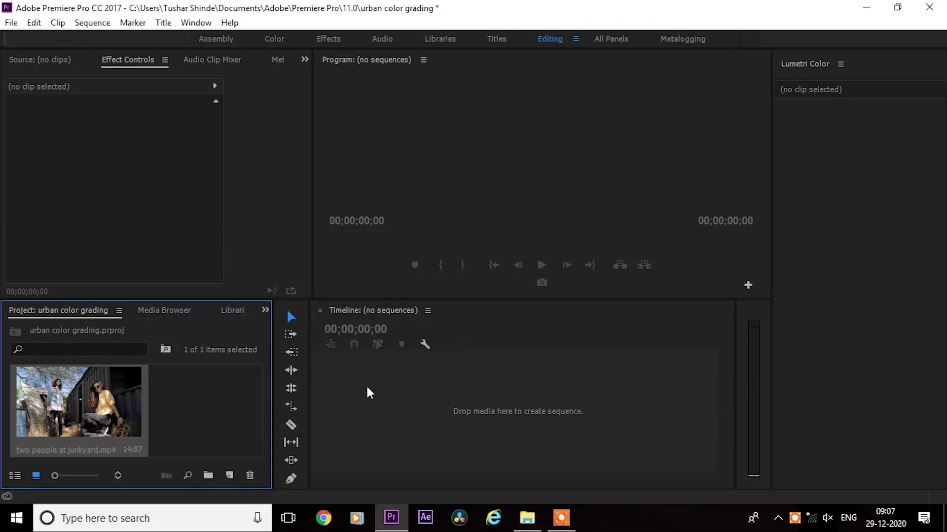
mouse_move(485, 344)
left_mouse_down()
mouse_move(583, 343)
mouse_move(476, 344)
mouse_move(495, 342)
left_mouse_up()
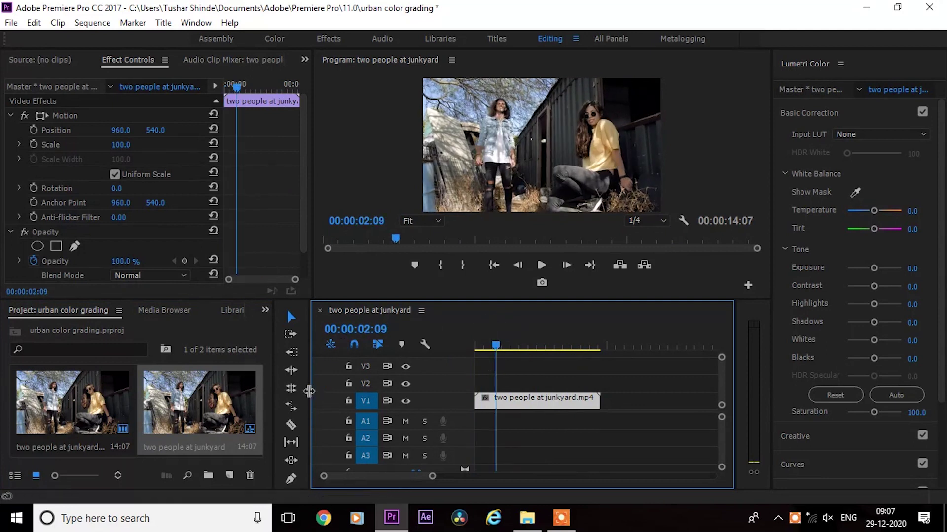
Create an adjustment layer with default settings, drop it on V2 over the clip, and select it.
left_click(230, 475)
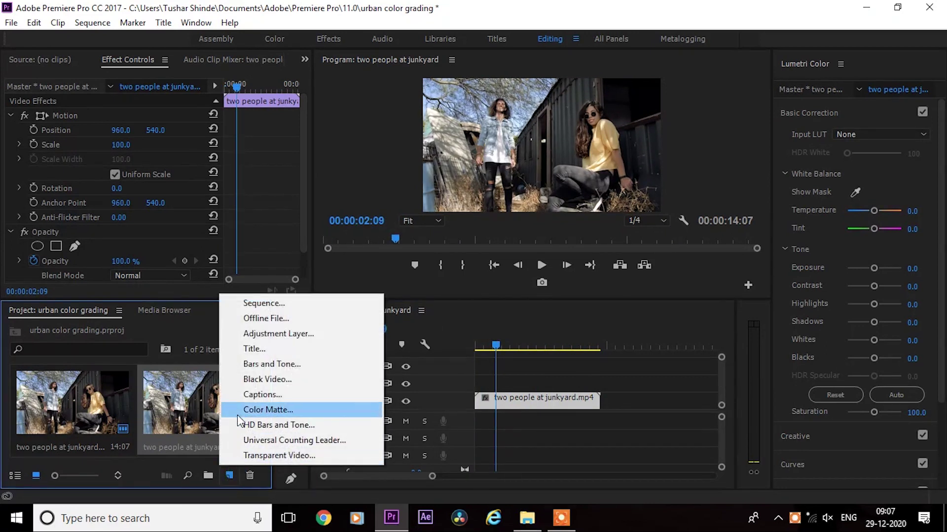
left_click(255, 339)
left_click(488, 306)
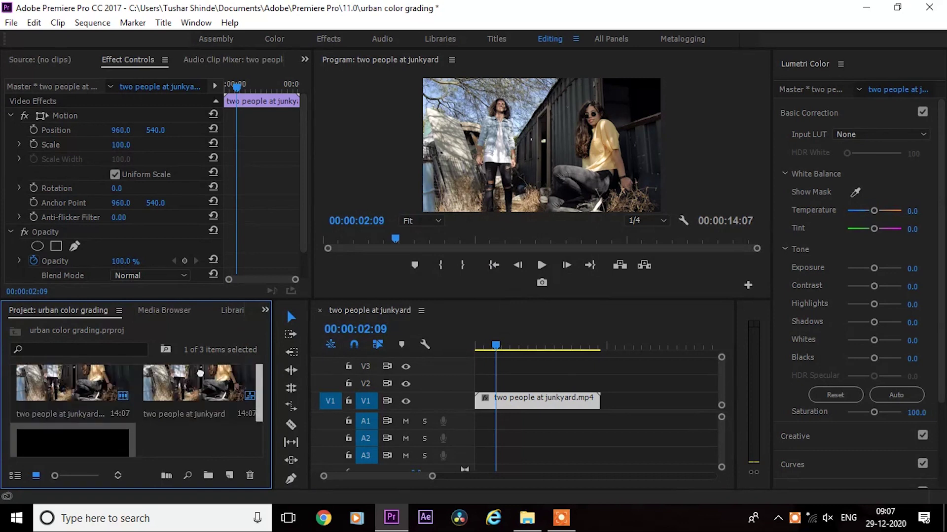
left_click_drag(200, 374, 598, 384)
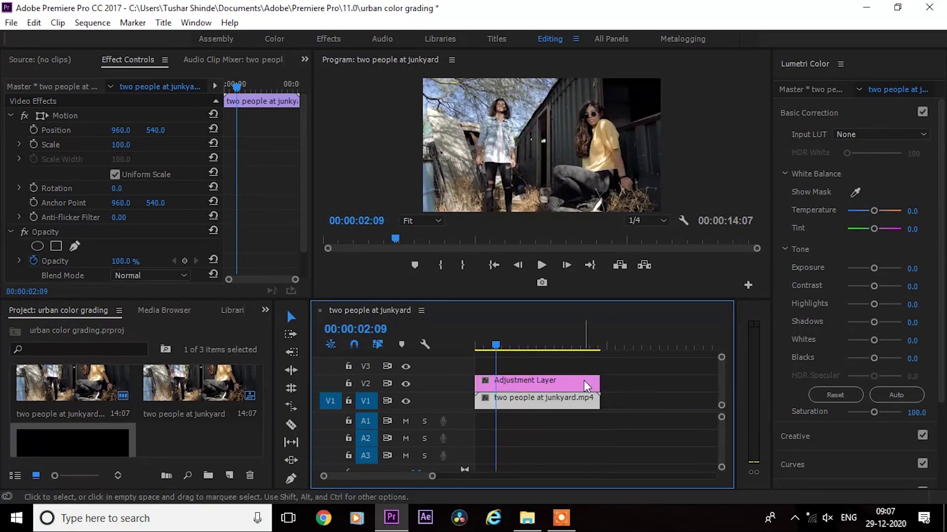
left_click(586, 387)
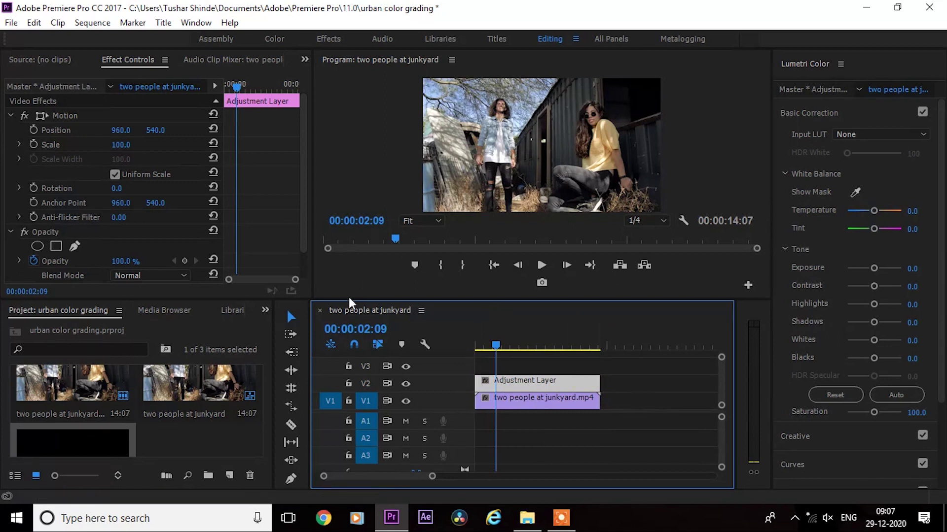
left_click(263, 309)
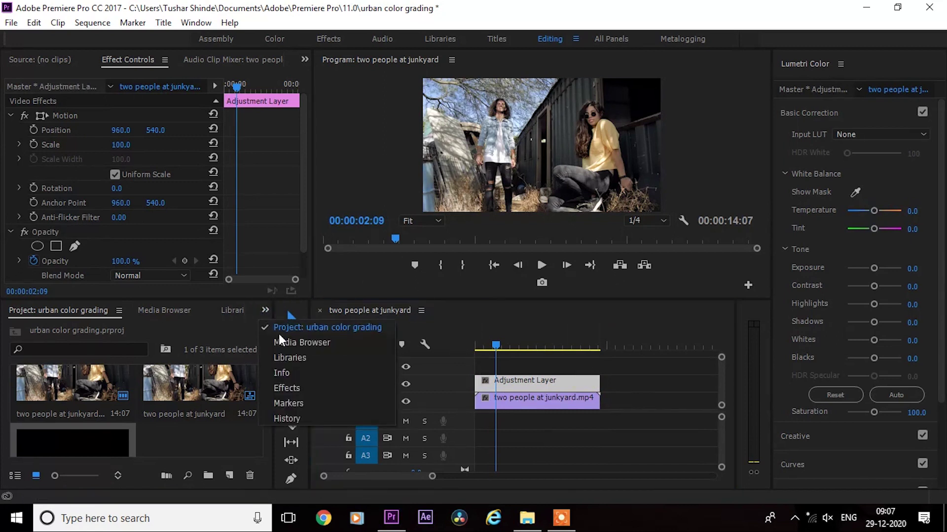
Find the Invert effect by searching 'inv' and apply it to the adjustment layer.
left_click(287, 388)
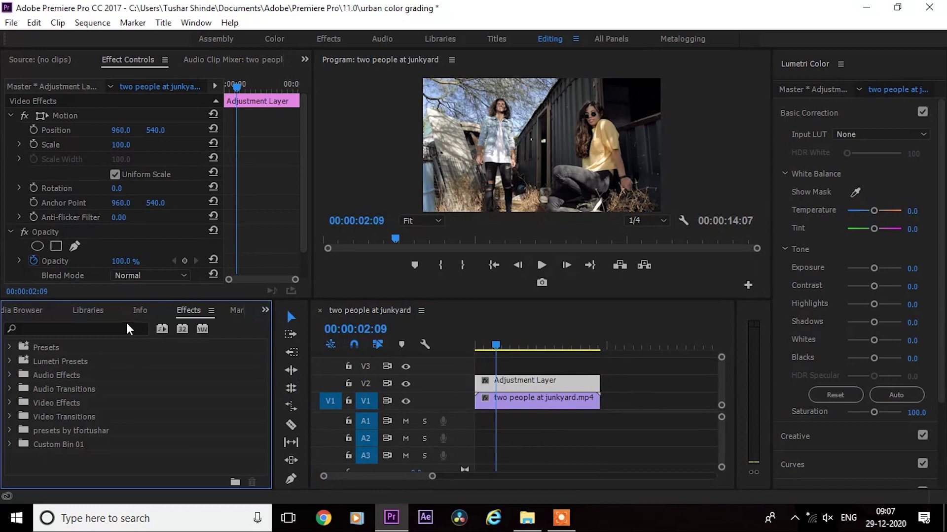
left_click(125, 328)
type("invert")
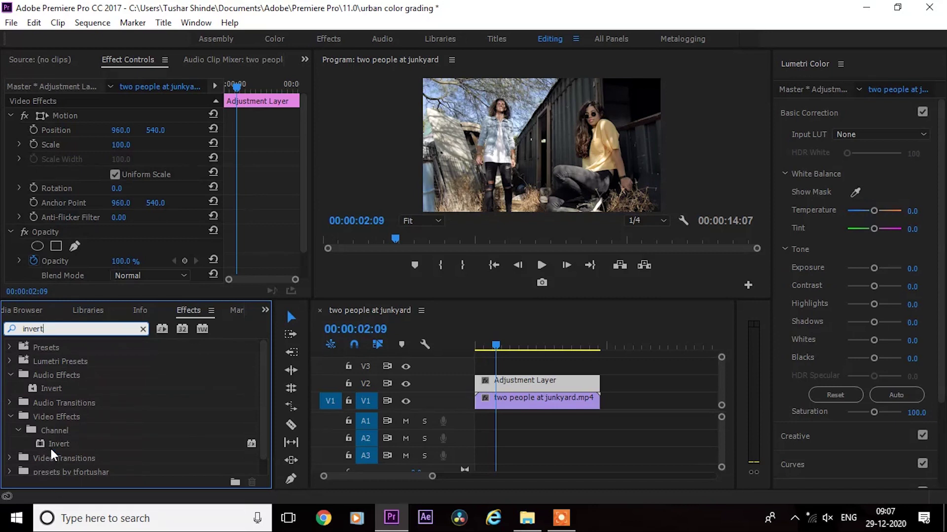
left_click_drag(57, 444, 554, 393)
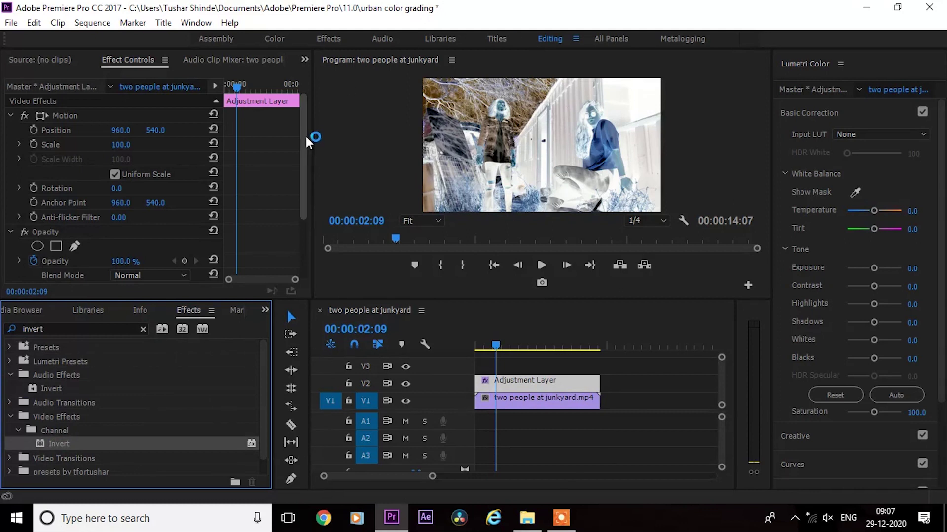
Set Invert's Channel to Quadrature Chrominance and Blend With Original to 60%.
left_click_drag(305, 142, 308, 198)
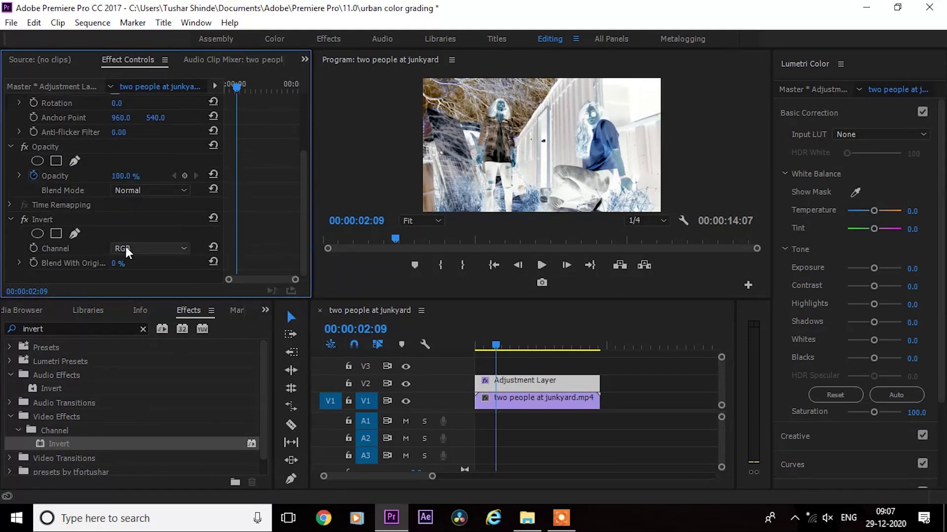
left_click(144, 249)
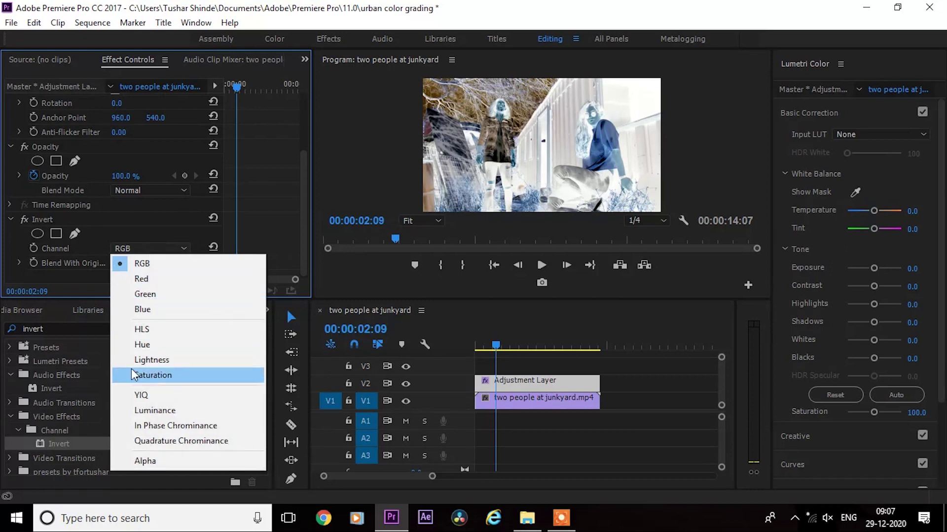
left_click(164, 442)
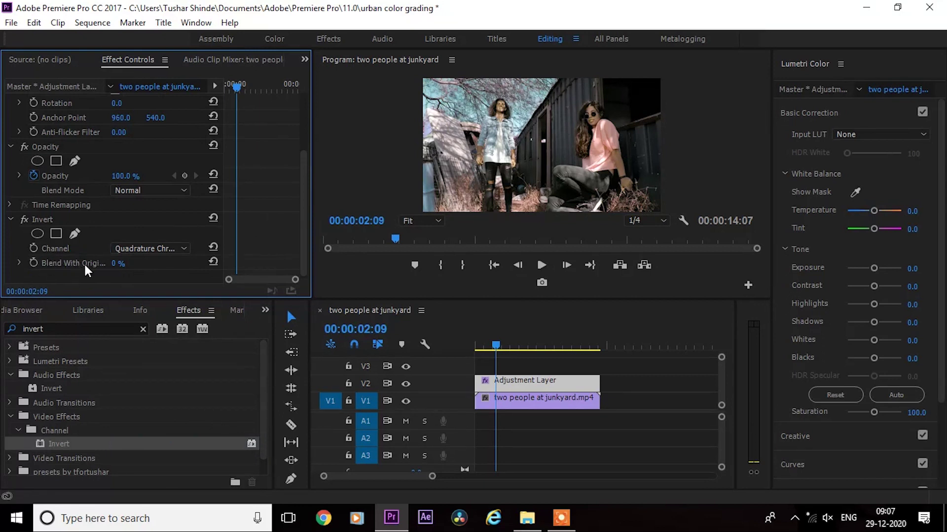
left_click(117, 264)
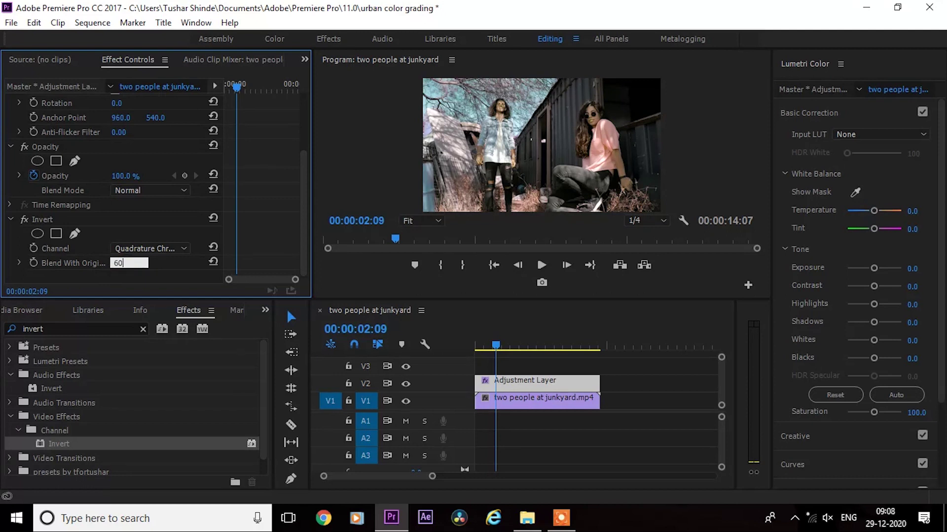
key("Return")
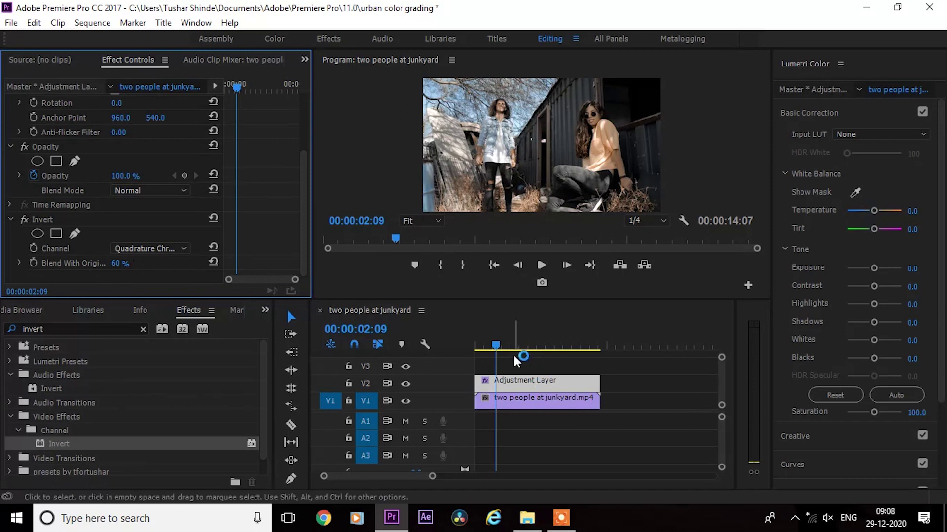
mouse_move(515, 356)
left_mouse_down()
mouse_move(596, 352)
mouse_move(509, 359)
mouse_move(498, 349)
left_mouse_up()
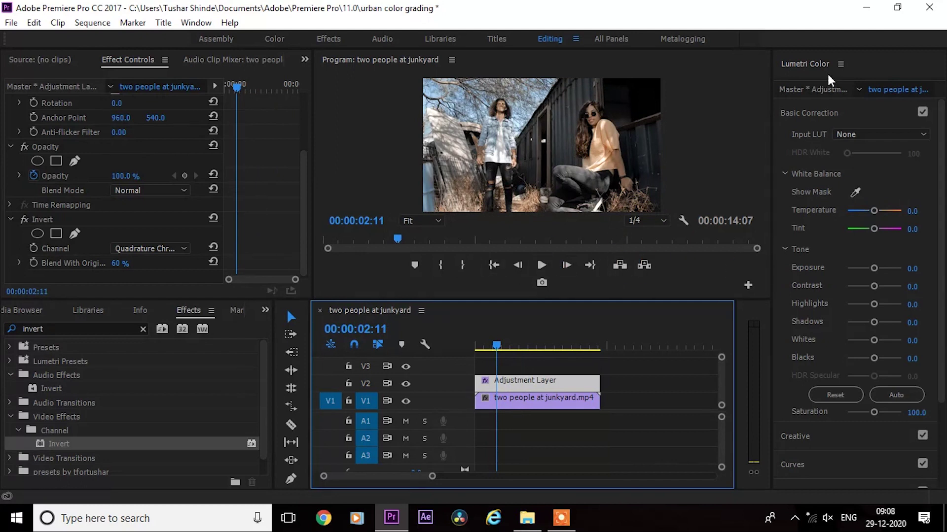
In Lumetri Basic Correction set Exposure -0.5, Contrast 23.1, Shadows 41.0, Temperature 51.3, Saturation 115.4.
left_click(799, 73)
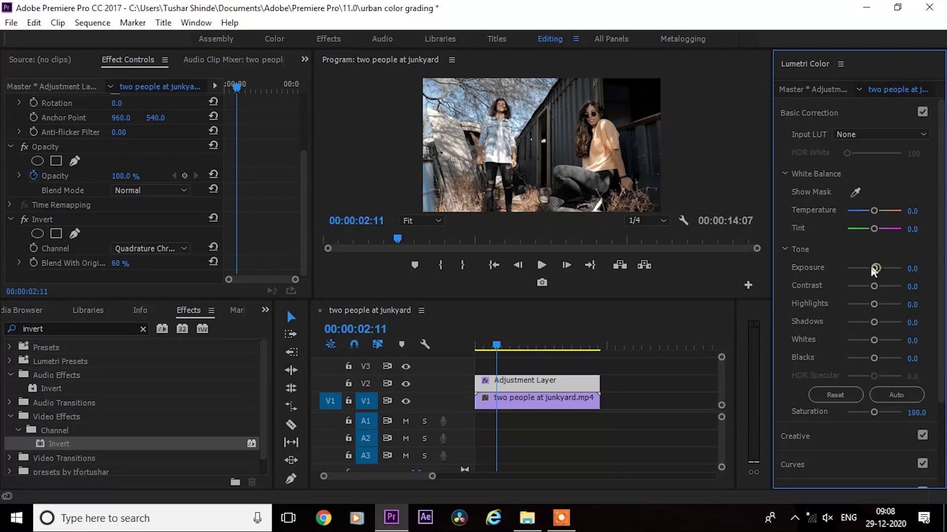
left_click_drag(874, 268, 881, 290)
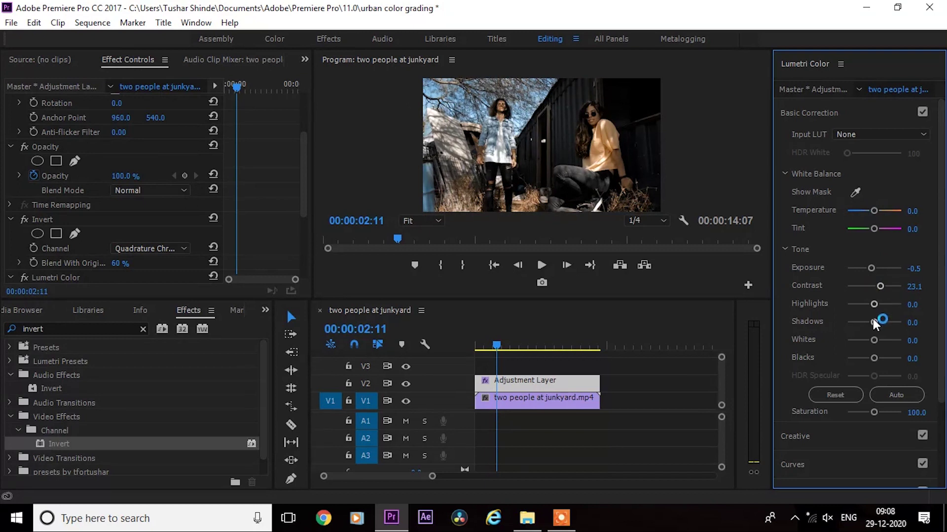
left_click_drag(874, 322, 881, 322)
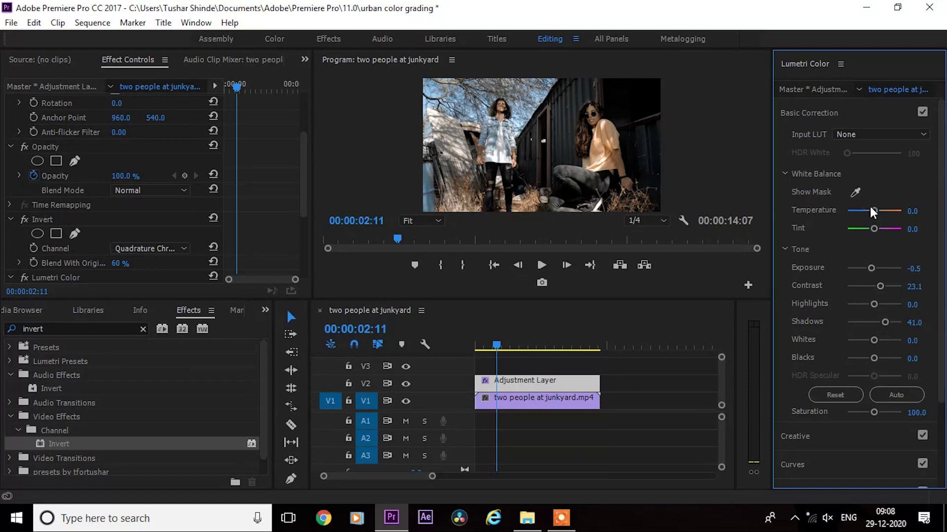
left_click_drag(872, 211, 890, 216)
mouse_move(888, 206)
left_mouse_down()
mouse_move(903, 211)
mouse_move(892, 215)
left_mouse_up()
left_click_drag(874, 413, 880, 416)
left_click_drag(528, 345, 497, 334)
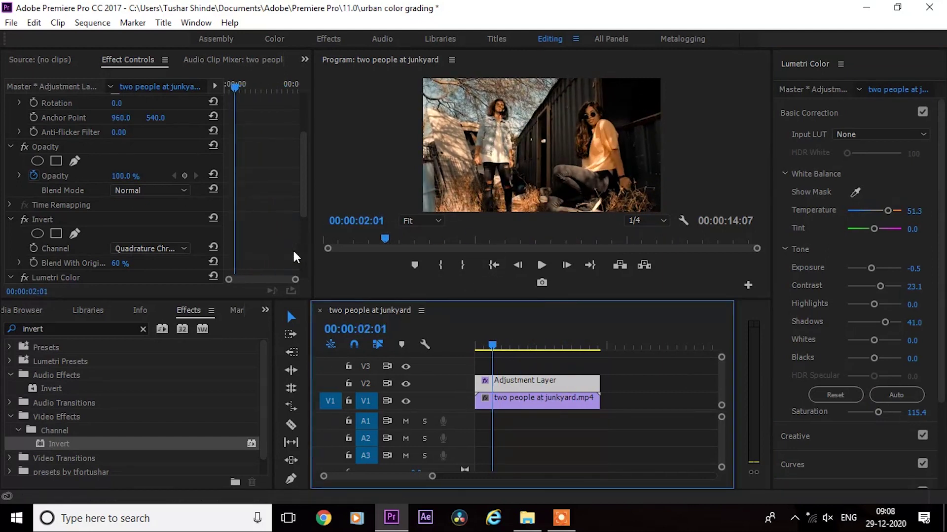
Start a new Color Matte from the Project panel, accepting the default video settings.
left_click(265, 310)
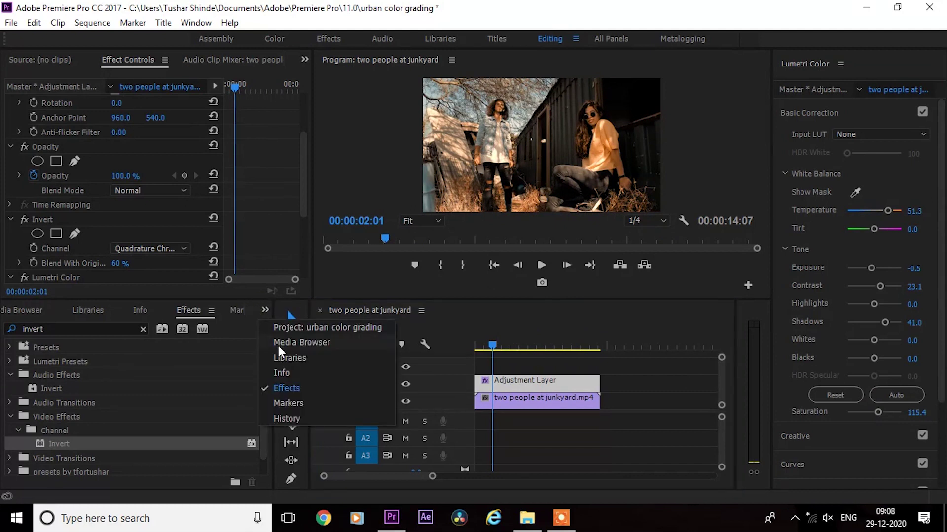
left_click(303, 331)
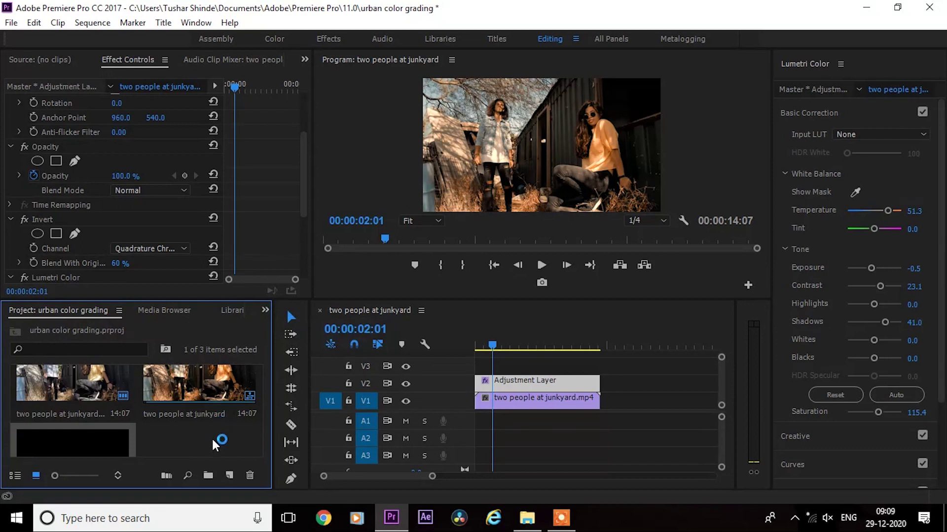
left_click(229, 476)
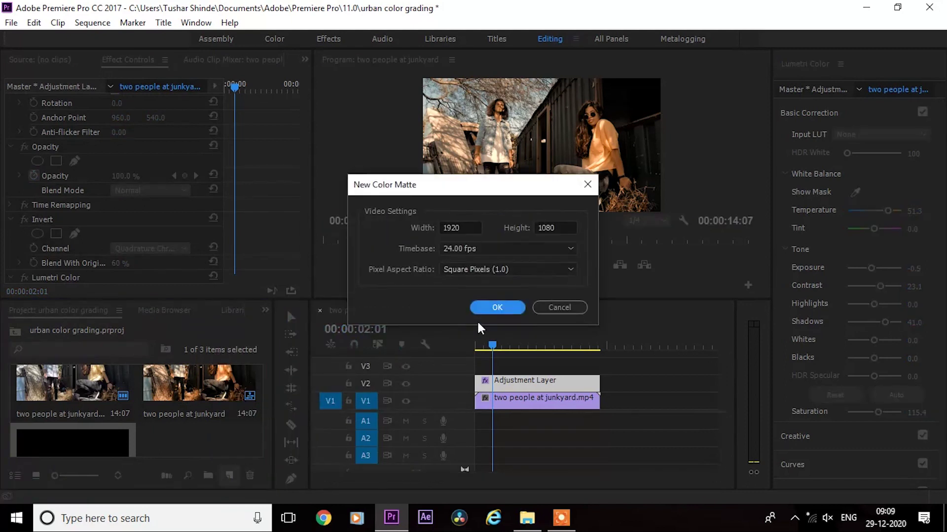
left_click(495, 309)
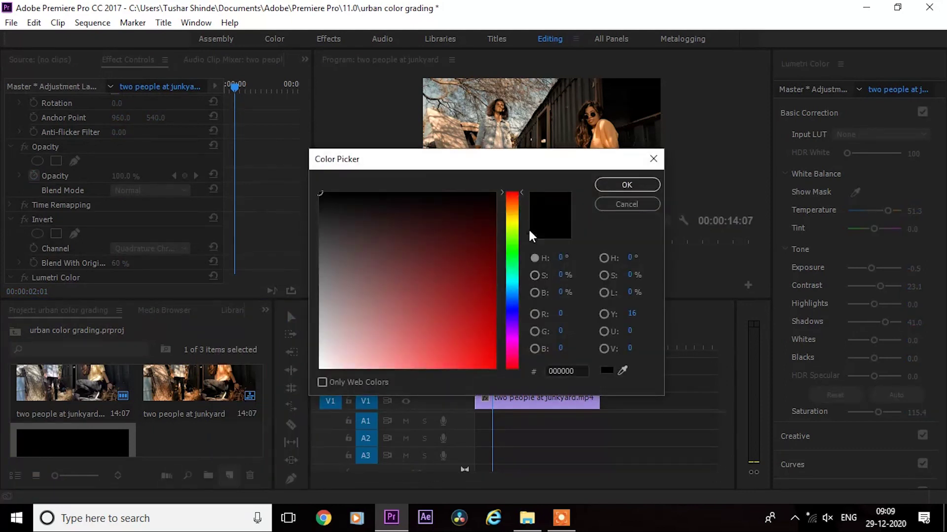
Pick bright orange FD5705 for the matte and keep the name Color Matte.
mouse_move(513, 212)
left_mouse_down()
mouse_move(514, 220)
mouse_move(514, 202)
left_mouse_up()
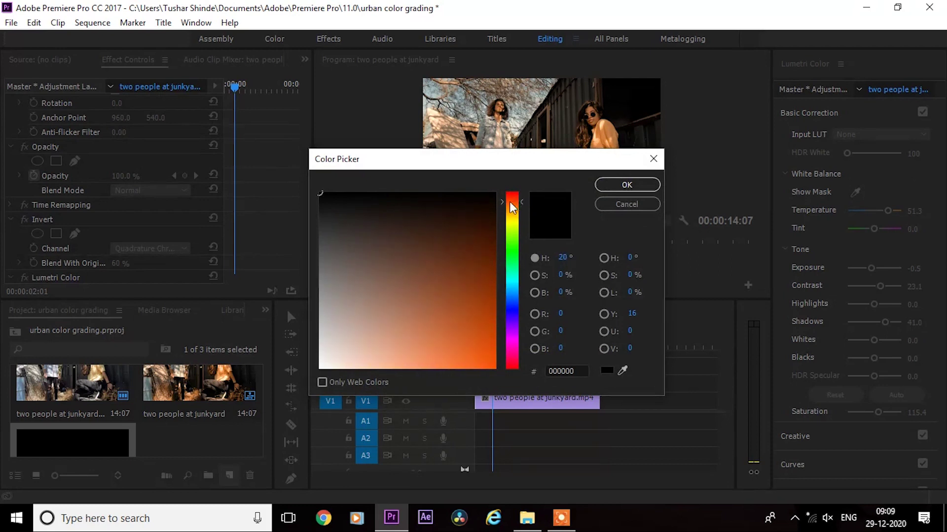
left_click(465, 225)
left_click_drag(465, 226, 499, 364)
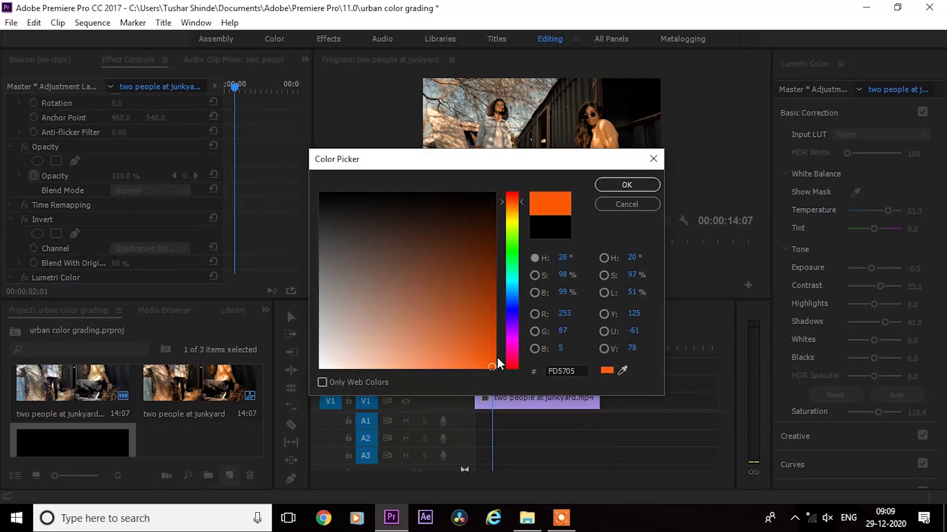
left_click(620, 186)
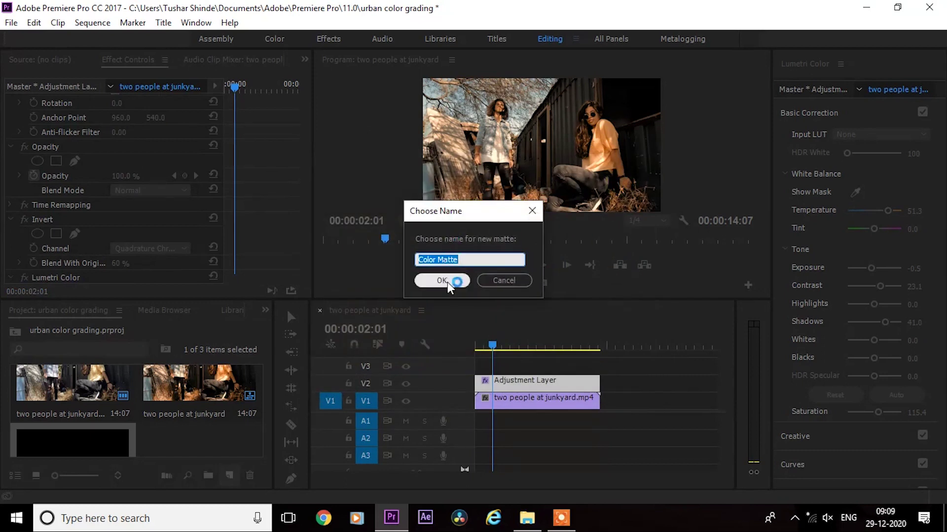
left_click(450, 286)
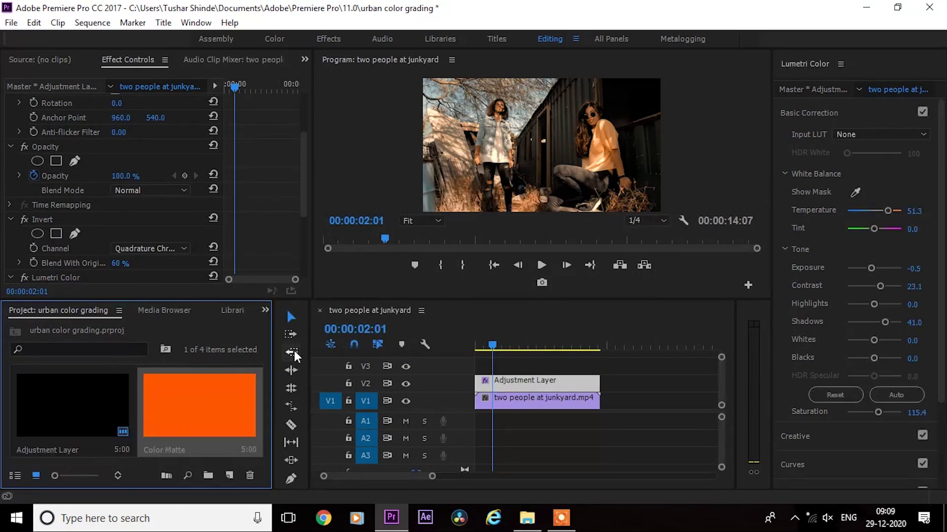
Place Color Matte on V3 and extend it to match the clips below.
left_click_drag(222, 394, 598, 365)
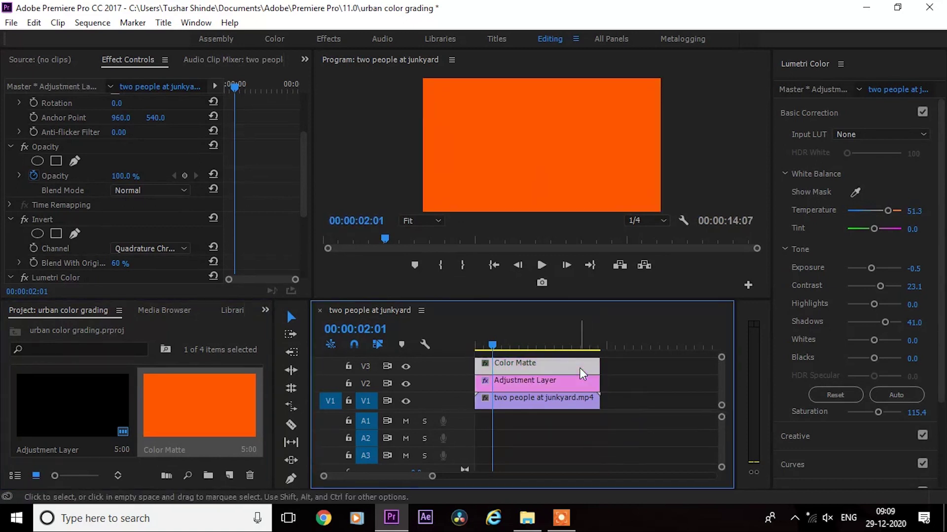
left_click(547, 362)
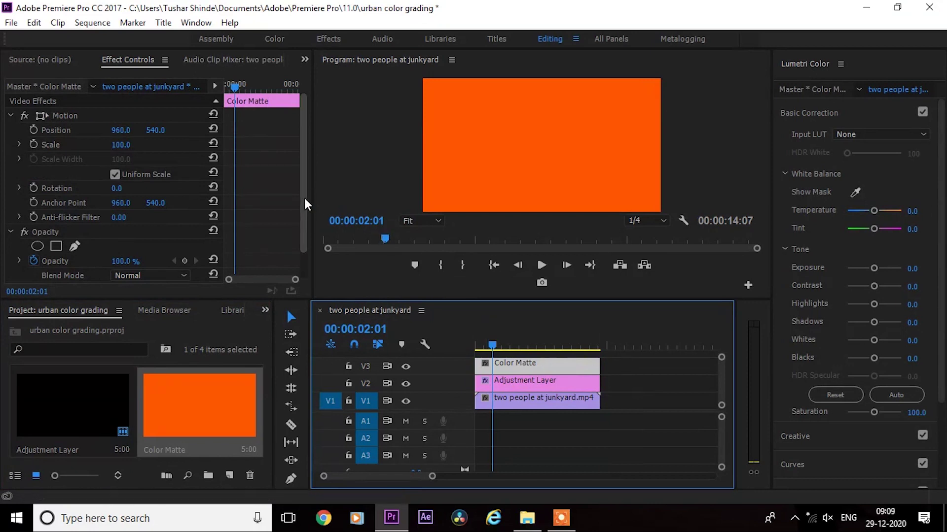
left_click_drag(303, 198, 313, 285)
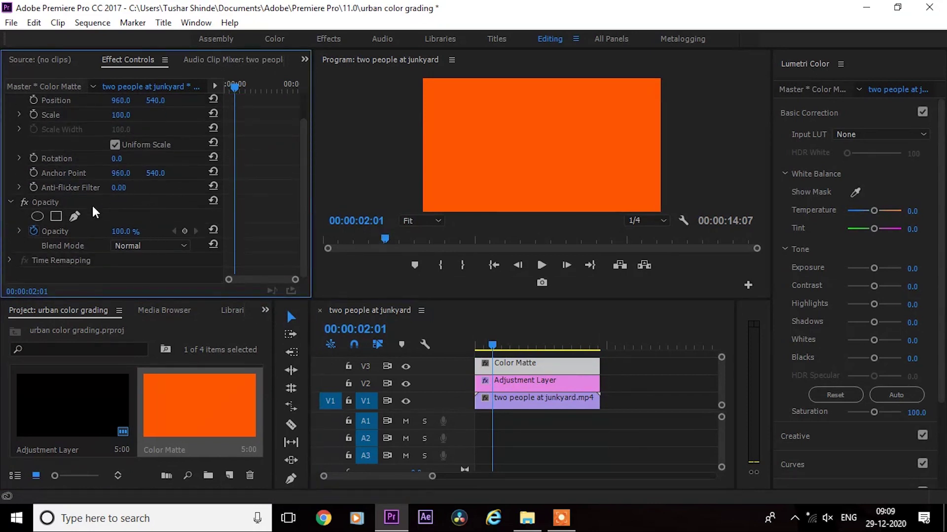
Add an ellipse opacity mask to the matte, moved to the upper left and made taller and wider.
left_click(37, 217)
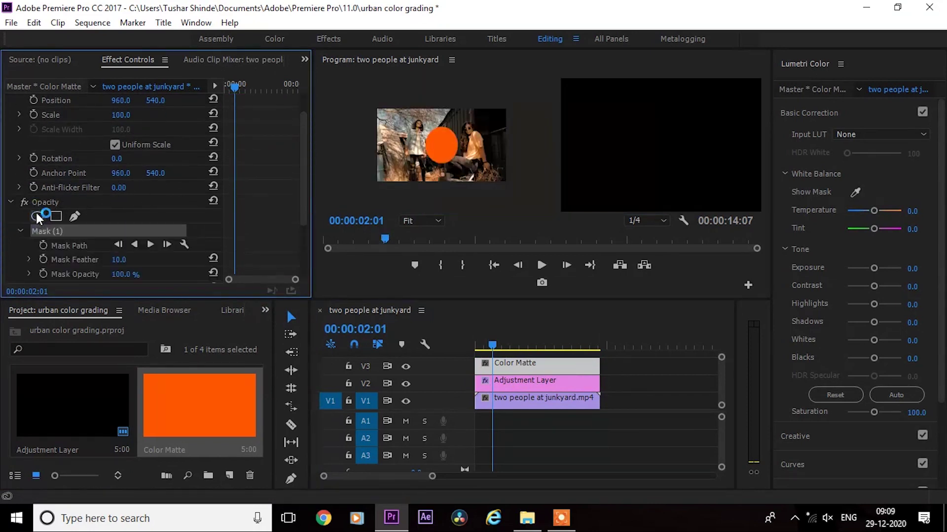
left_click_drag(529, 147, 441, 93)
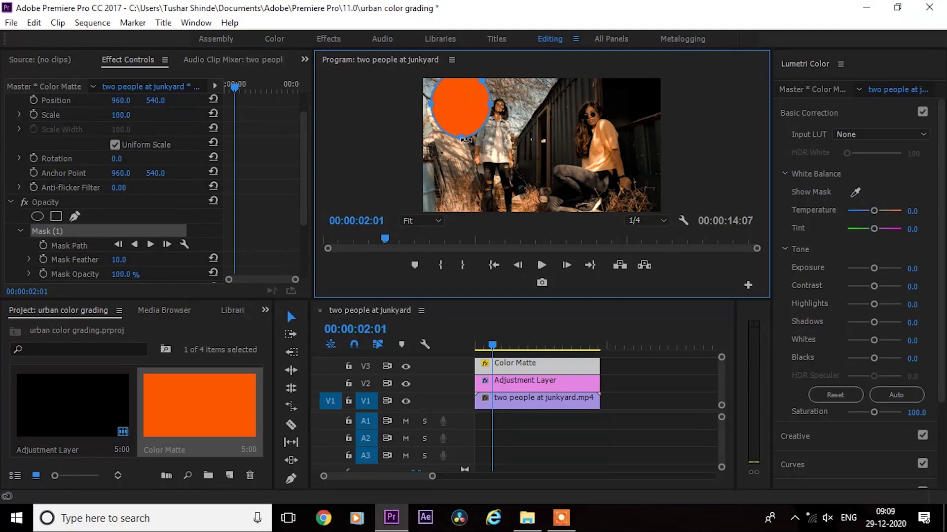
left_click_drag(462, 138, 460, 176)
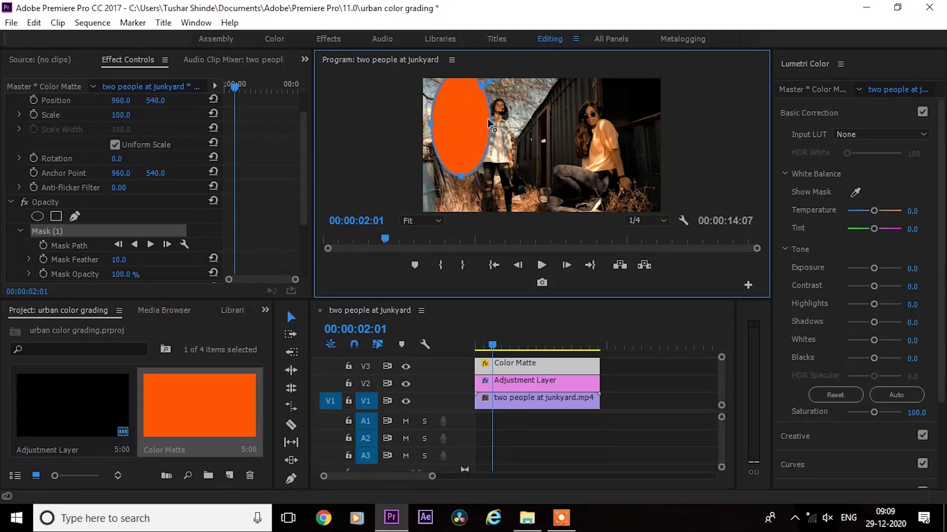
left_click_drag(495, 122, 459, 97)
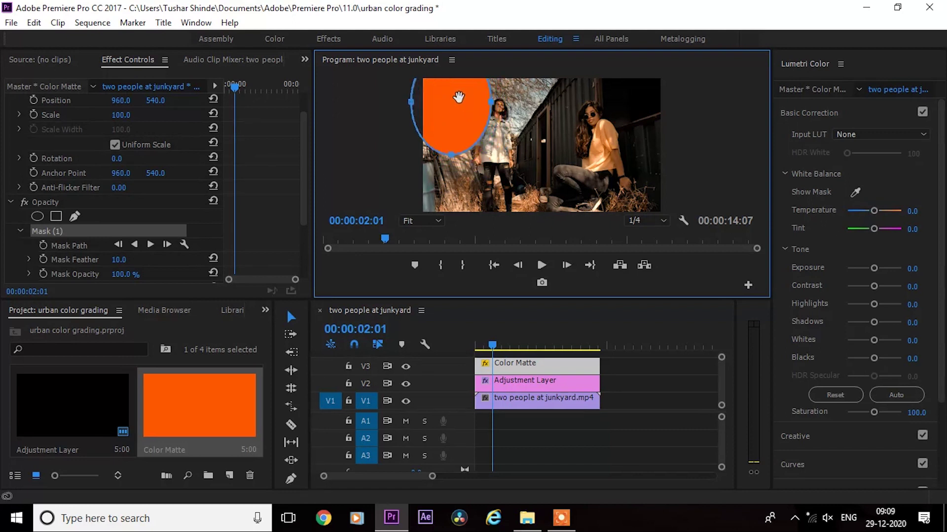
Give the matte's ellipse mask Feather 584.0 and Expansion 139.0 in Effect Controls.
scroll(307, 173, "down", 2)
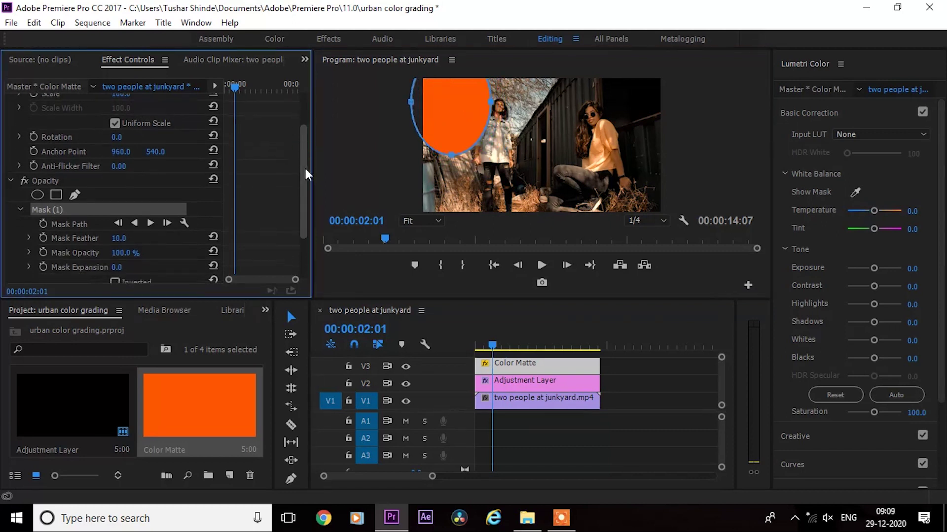
scroll(307, 174, "down", 3)
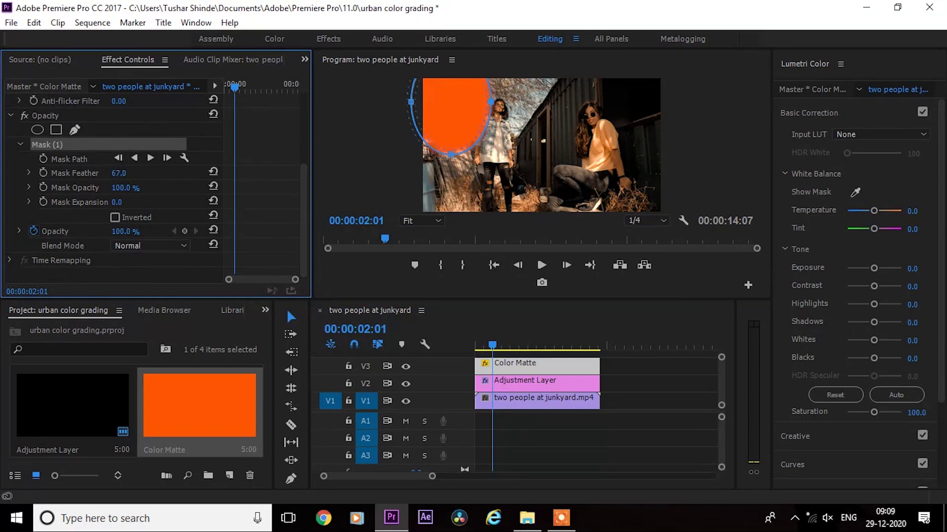
left_click_drag(119, 173, 143, 173)
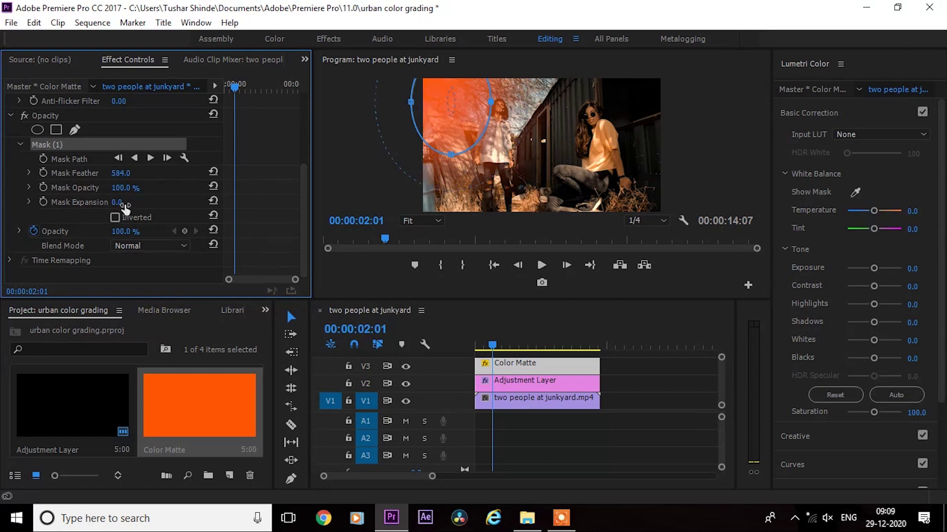
left_click_drag(125, 207, 139, 202)
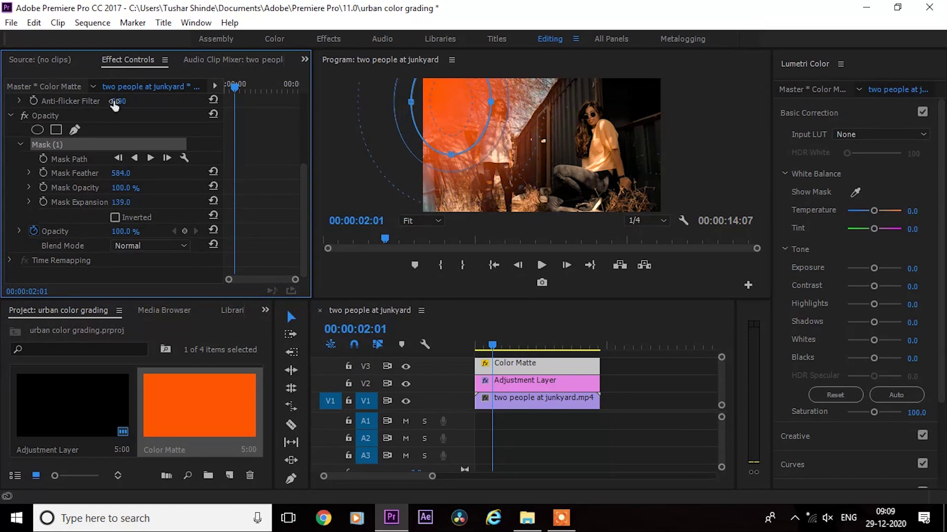
Blend the matte as Linear Dodge (Add), shift the mask toward the top-left, and set Expansion to 283.
left_click(162, 245)
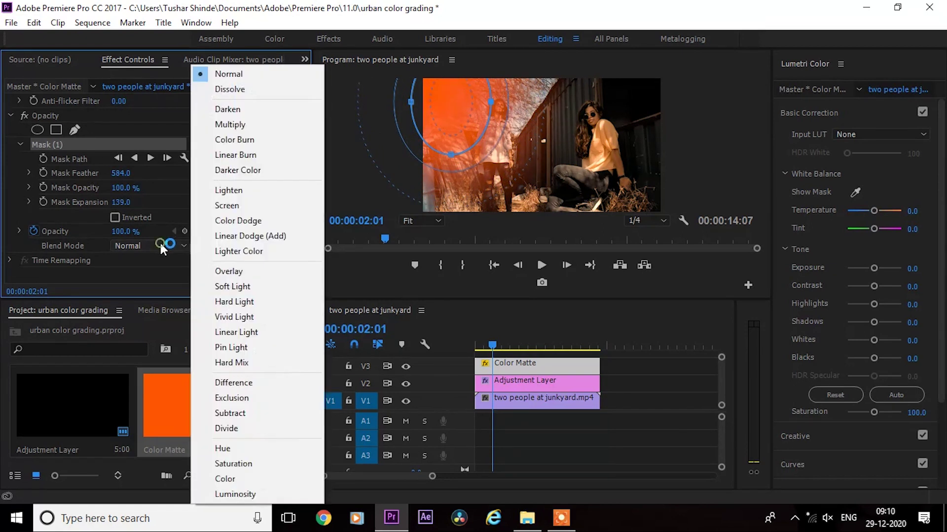
left_click(252, 234)
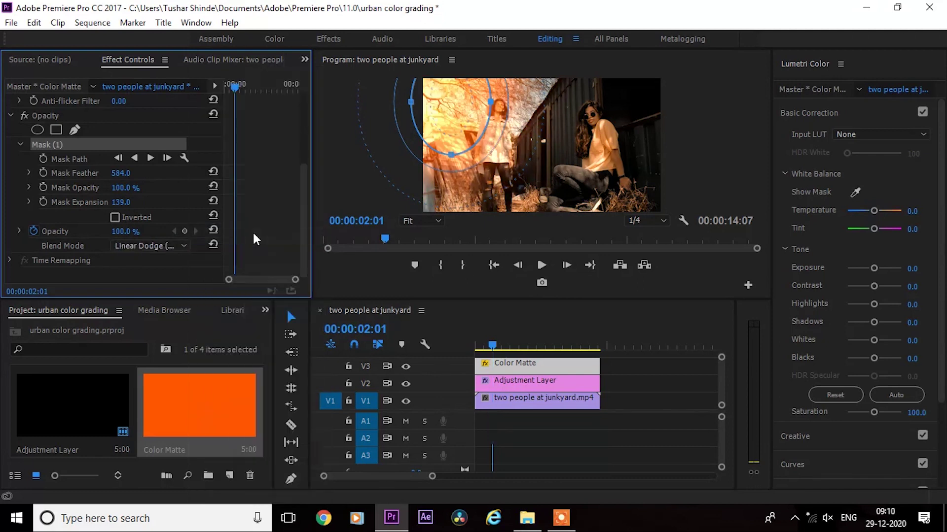
left_click(498, 87)
left_click_drag(498, 88, 457, 97)
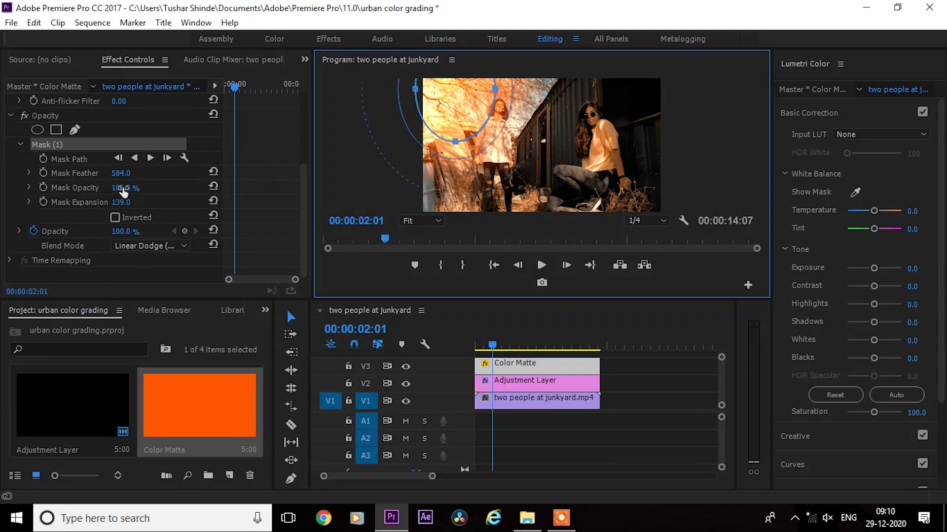
left_click_drag(121, 203, 256, 202)
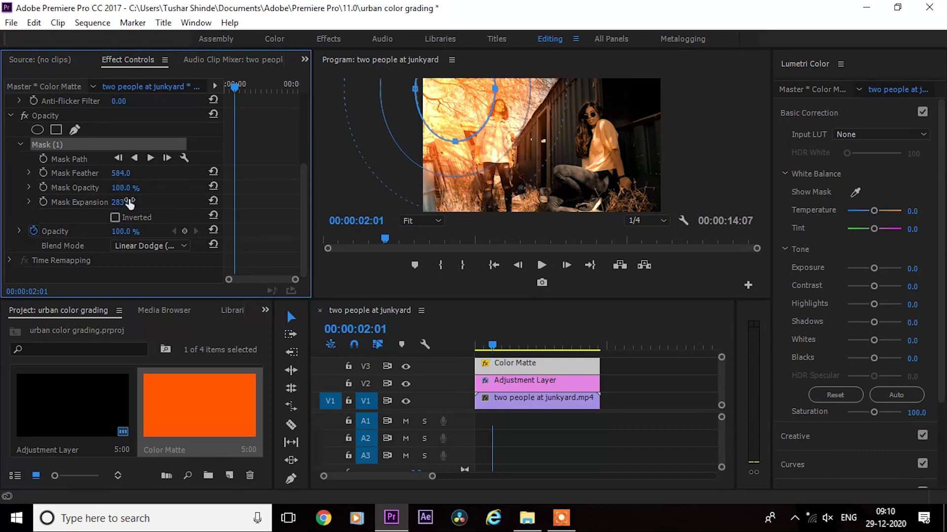
Scrub the orange color matte's Opacity down to 26.0% in Effect Controls.
left_click(36, 235)
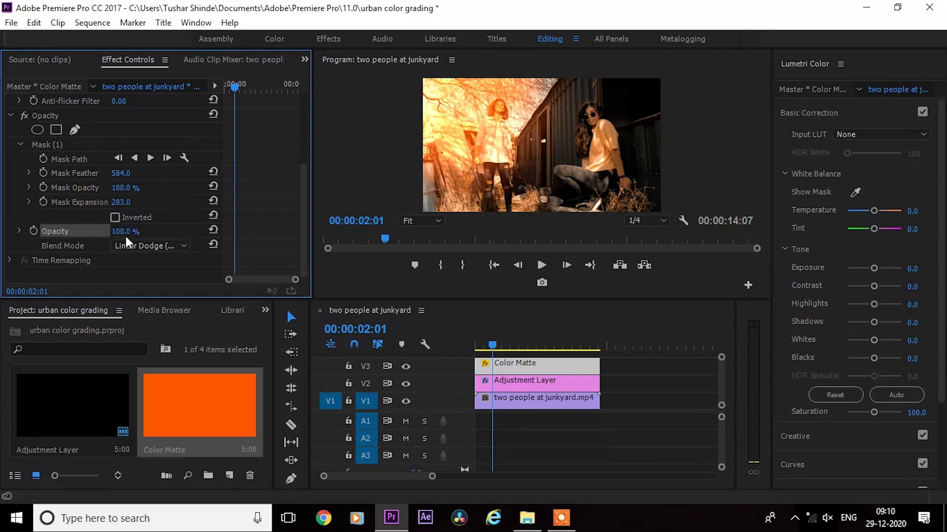
left_click_drag(125, 232, 88, 233)
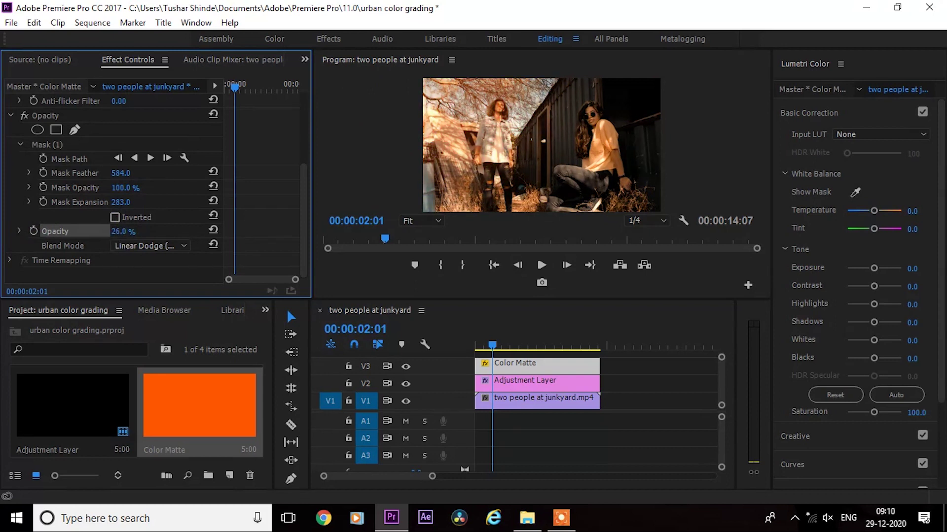
Select Mask (1) and nudge its outline slightly up and right in the Program monitor.
left_click(58, 145)
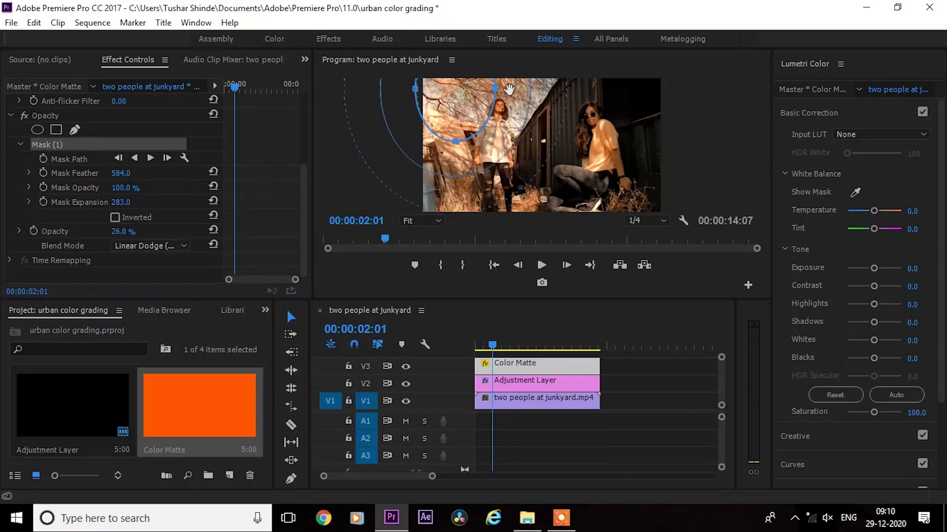
mouse_move(468, 87)
left_mouse_down()
mouse_move(516, 88)
mouse_move(478, 77)
left_mouse_up()
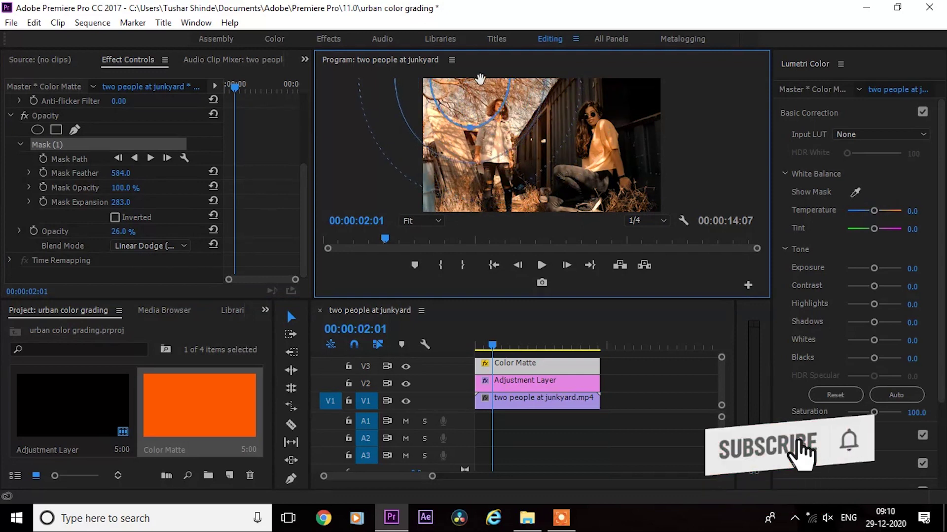